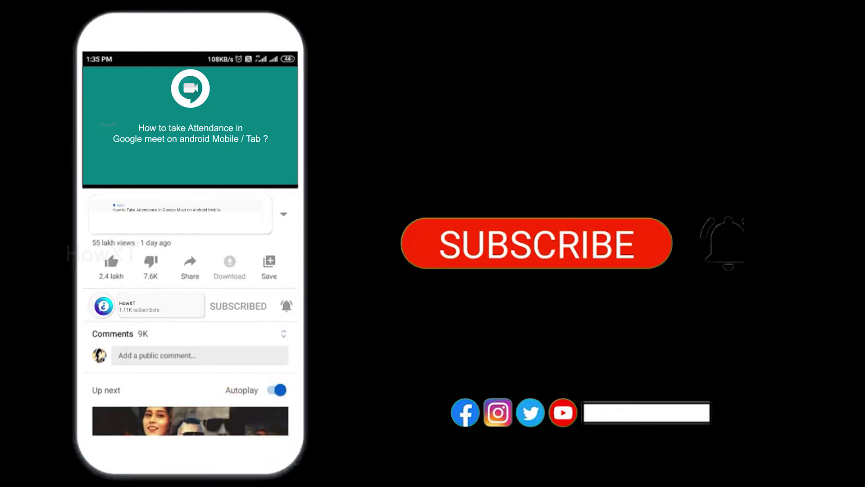
# Bring up the Excel workbook Book1 with the numbered student e-mail list in column B
pyautogui.press('Left')
pyautogui.press('Left')
pyautogui.press('Left')
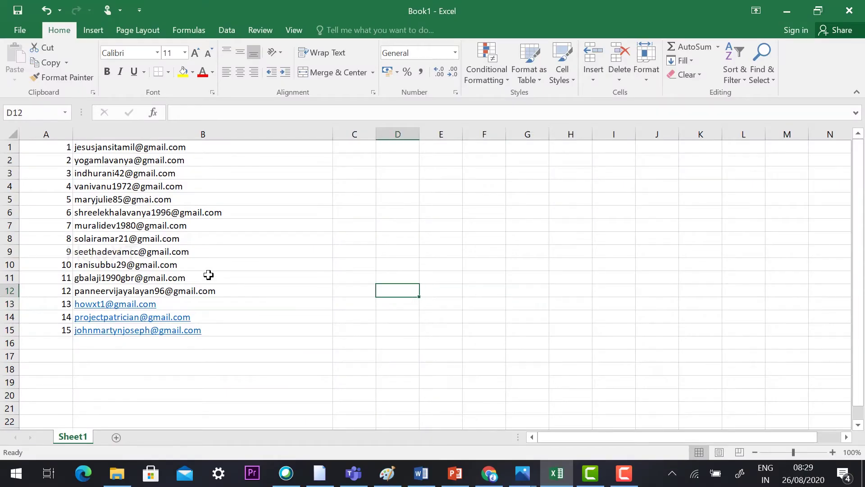
# Review the fifteen addresses in column B, then minimise Excel to reveal the Gmail inbox
pyautogui.moveTo(88, 152); pyautogui.dragTo(118, 346)
pyautogui.click(383, 289)
pyautogui.click(48, 147)
pyautogui.moveTo(63, 192); pyautogui.dragTo(269, 372)
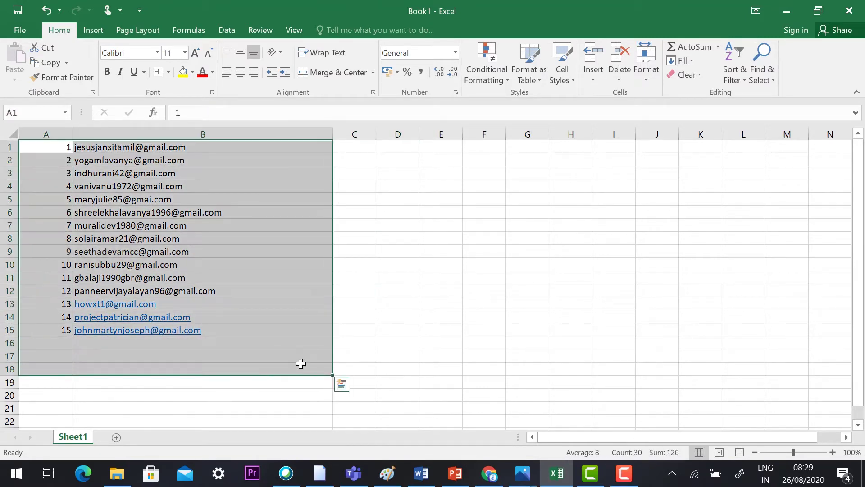
pyautogui.click(386, 305)
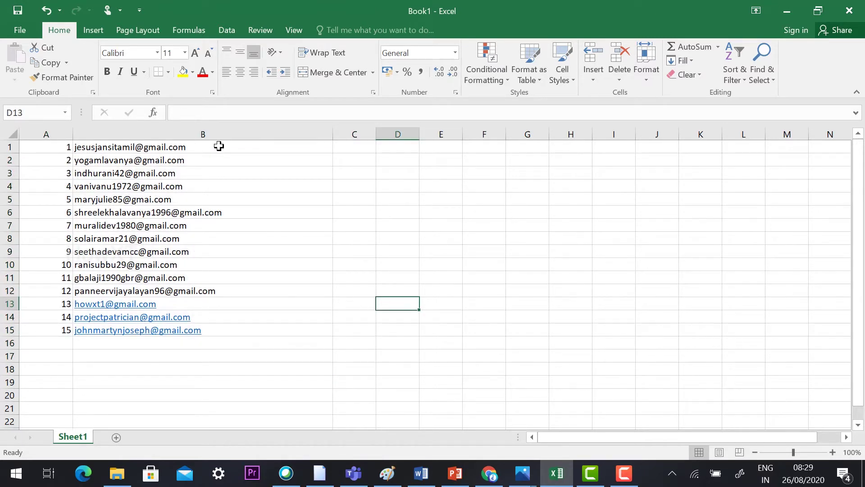
pyautogui.moveTo(221, 140); pyautogui.dragTo(218, 327)
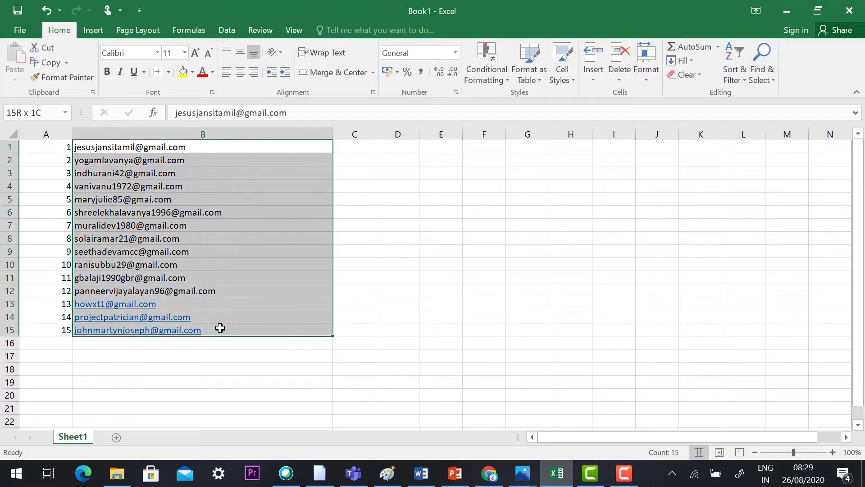
pyautogui.click(457, 256)
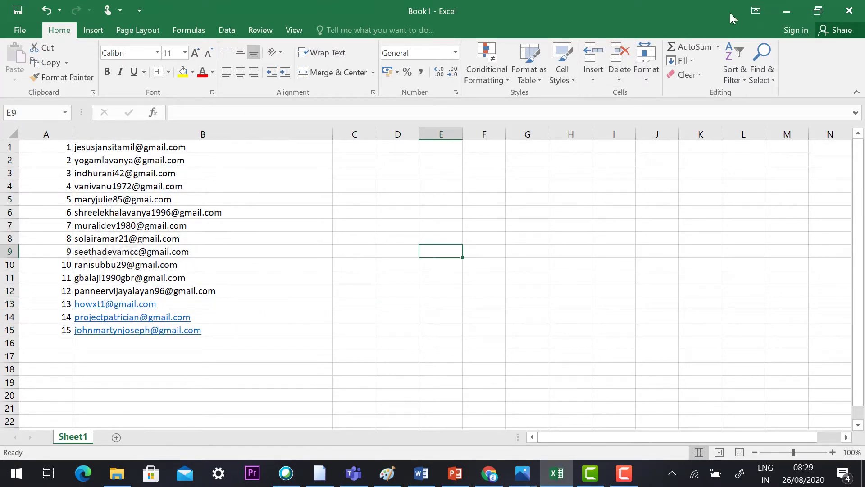
pyautogui.click(787, 11)
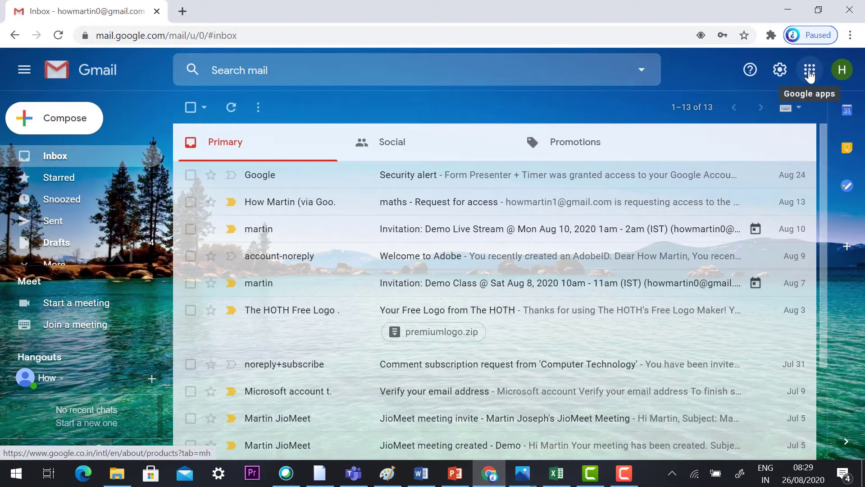
# Open Google Calendar from the Google apps grid in Gmail
pyautogui.click(810, 70)
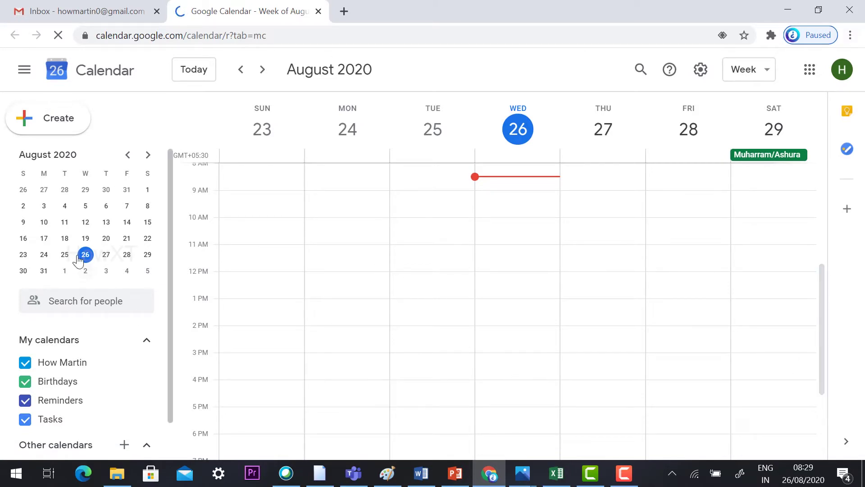
# Show Thursday, August 27, 2020 in Day view and dismiss the notifications prompt
pyautogui.click(106, 255)
pyautogui.click(106, 255)
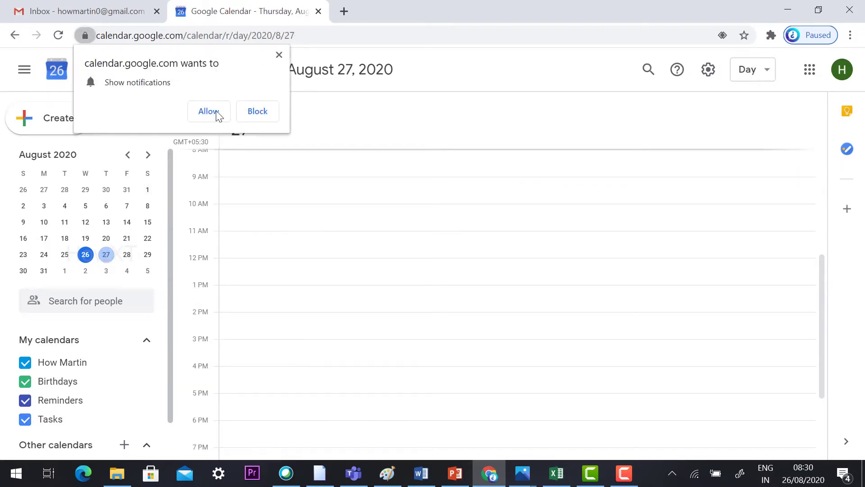
pyautogui.click(283, 53)
pyautogui.scroll(5, 383, 281)
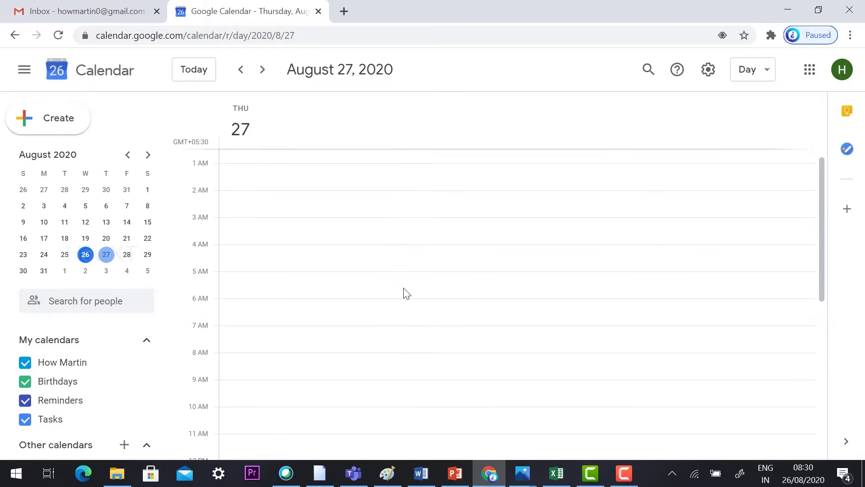
pyautogui.scroll(-3, 270, 320)
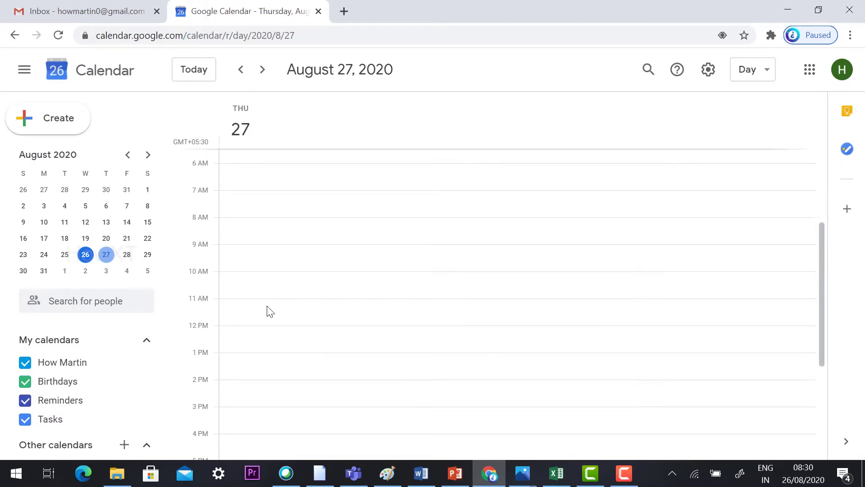
pyautogui.scroll(5, 270, 311)
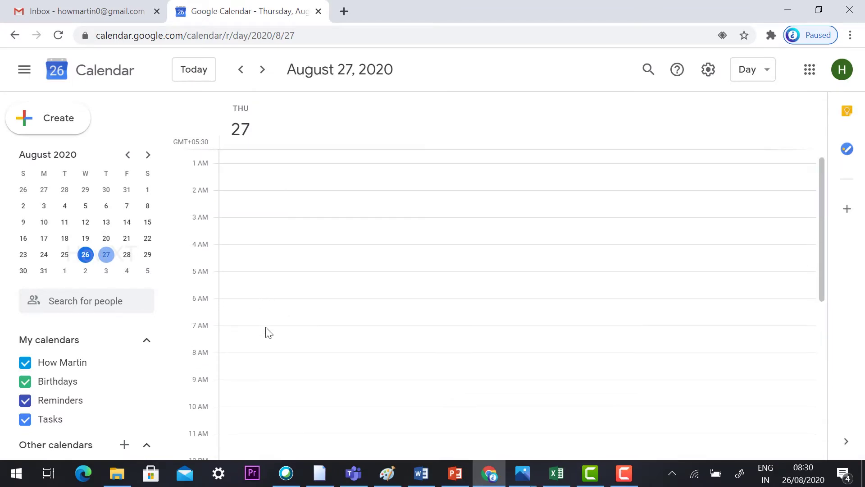
pyautogui.scroll(-2, 282, 366)
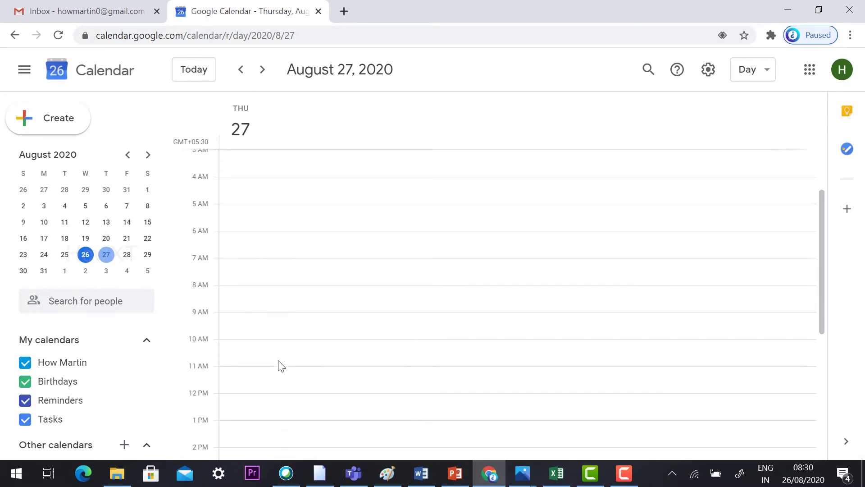
# Draft a 10:00–11:00am event on August 27 titled 'Operating System'
pyautogui.click(233, 345)
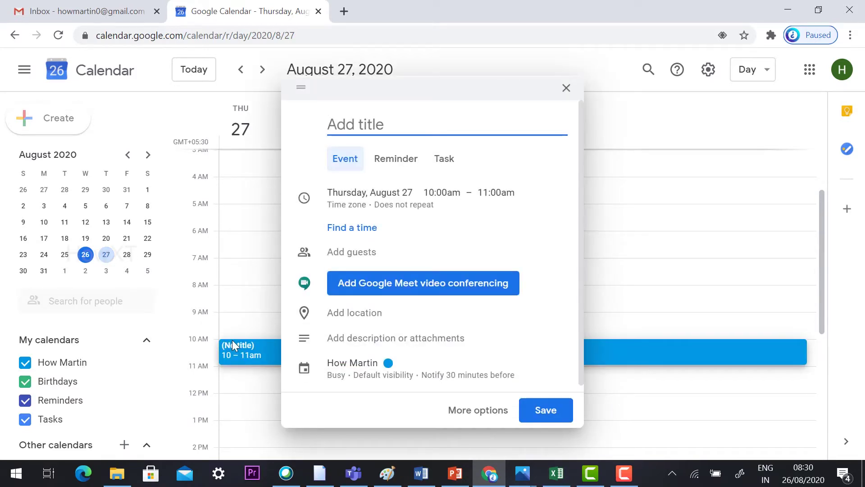
pyautogui.write('Operating System')
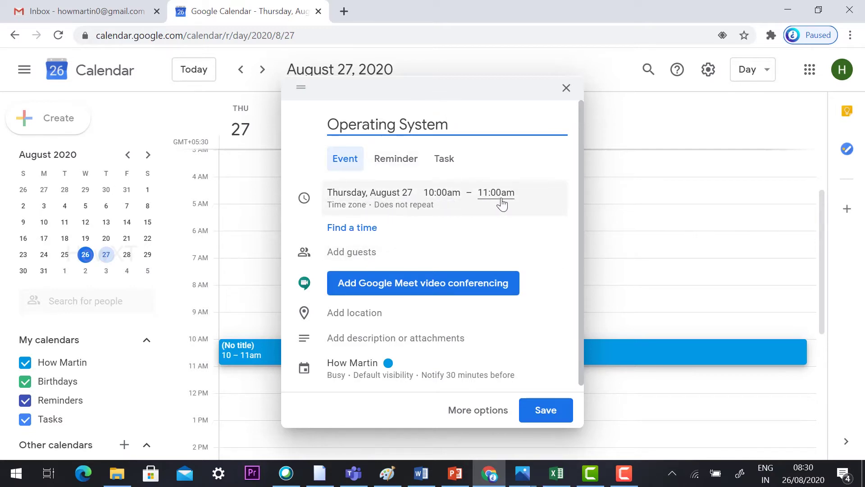
pyautogui.click(349, 255)
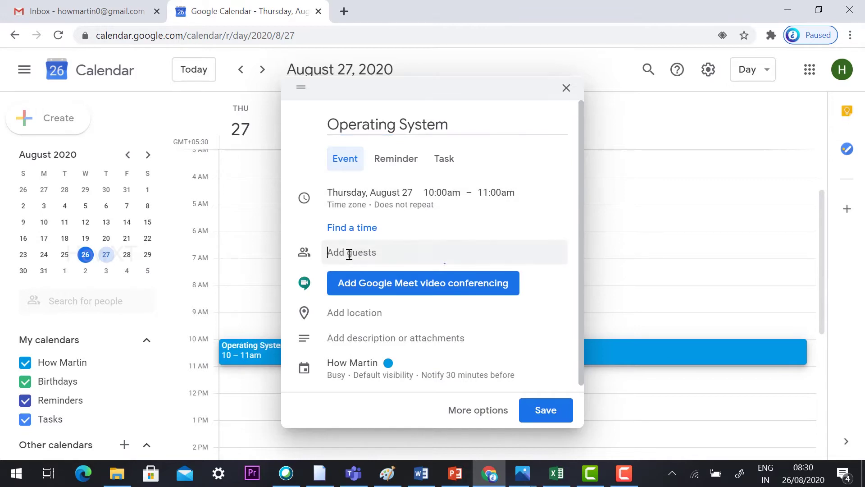
# Copy the fifteen student addresses (B1:B15) in Excel and return to the event draft
pyautogui.click(556, 473)
pyautogui.moveTo(141, 145); pyautogui.dragTo(153, 332)
pyautogui.hotkey('ctrl', 'c')
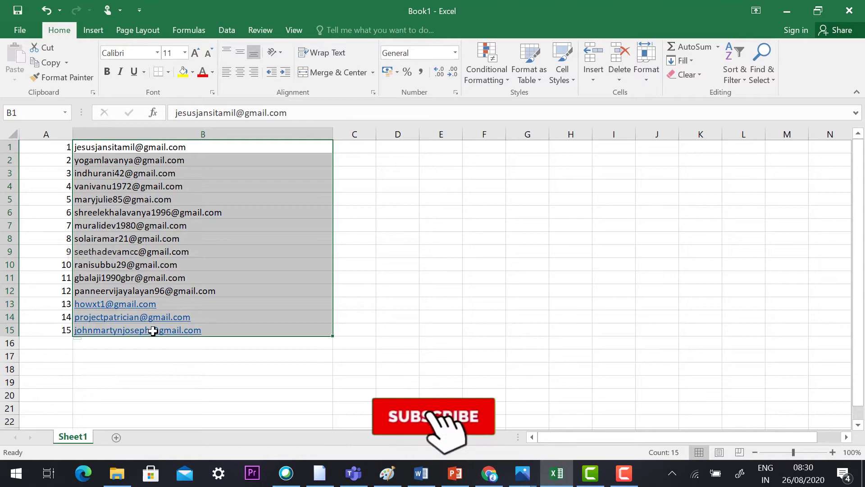
pyautogui.hotkey('alt', 'Tab')
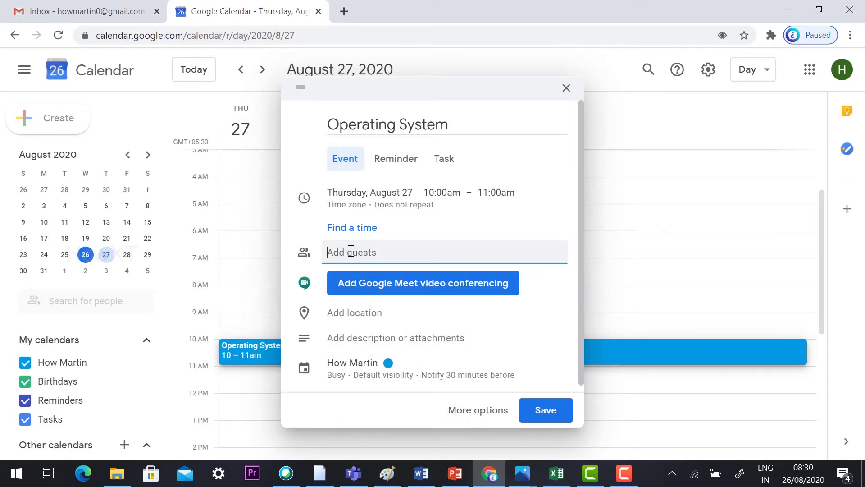
# Paste the fifteen student addresses as event guests and dismiss the find-a-time tip
pyautogui.hotkey('ctrl', 'v')
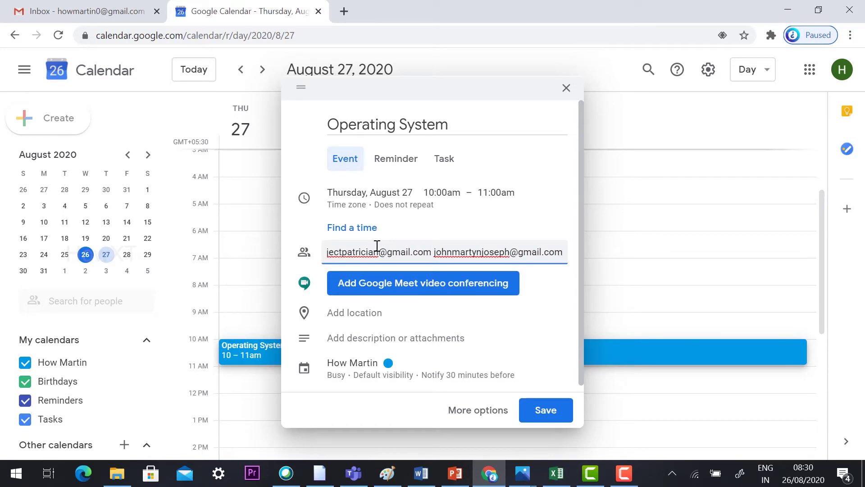
pyautogui.press('Return')
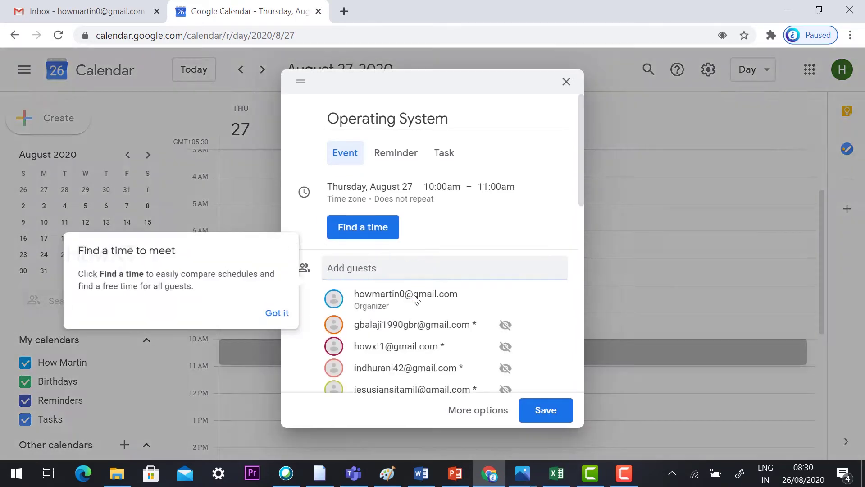
pyautogui.click(287, 317)
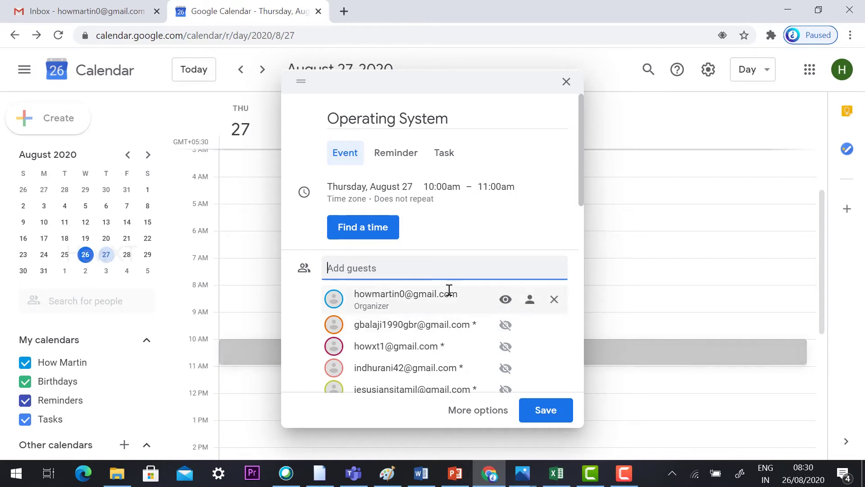
pyautogui.scroll(-6, 410, 346)
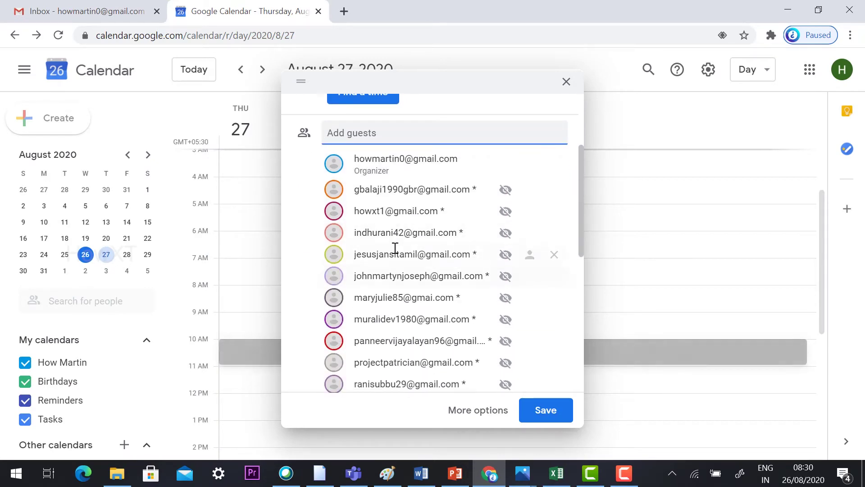
pyautogui.scroll(-3, 408, 263)
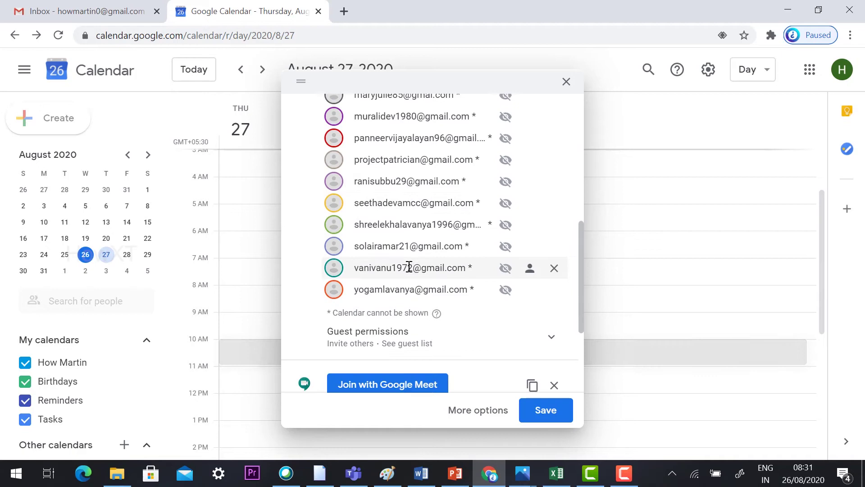
pyautogui.scroll(9, 409, 267)
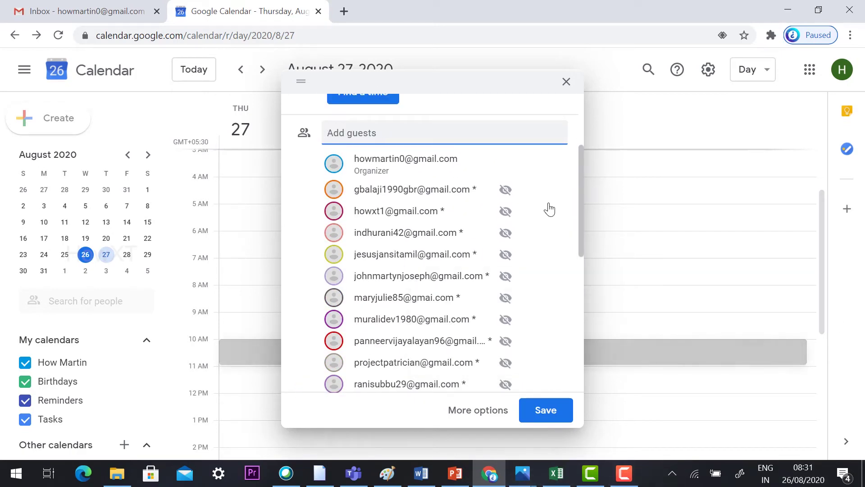
pyautogui.scroll(-3, 586, 279)
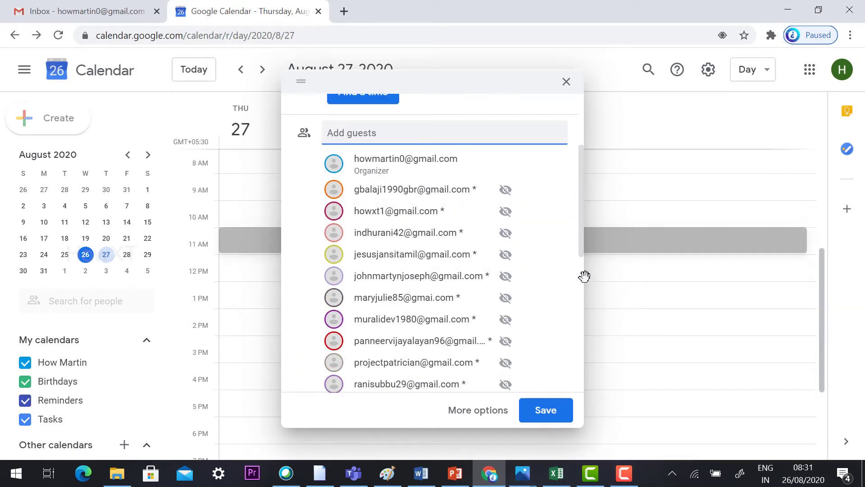
pyautogui.scroll(2, 584, 277)
pyautogui.scroll(-1, 581, 233)
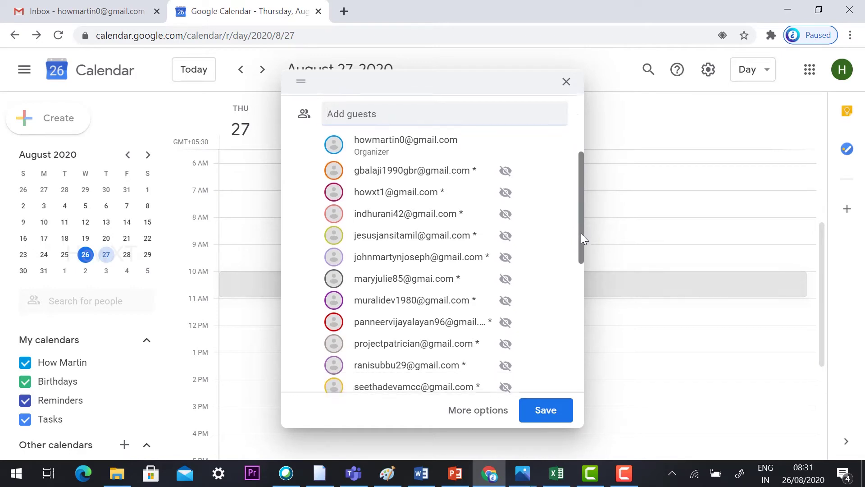
pyautogui.scroll(-6, 581, 238)
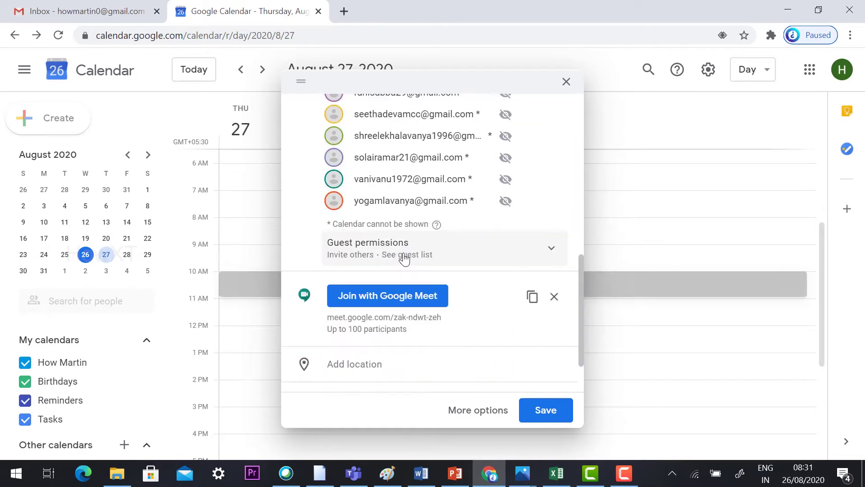
pyautogui.click(549, 251)
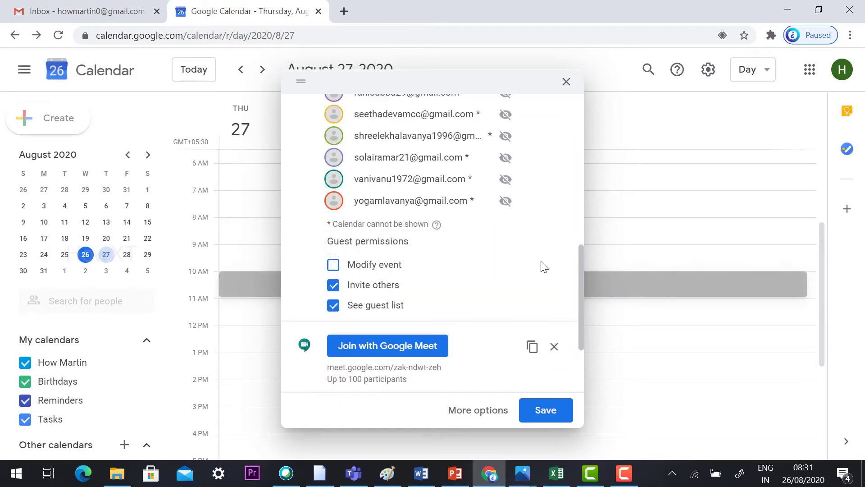
# Uncheck the Invite others and See guest list guest permissions
pyautogui.click(334, 287)
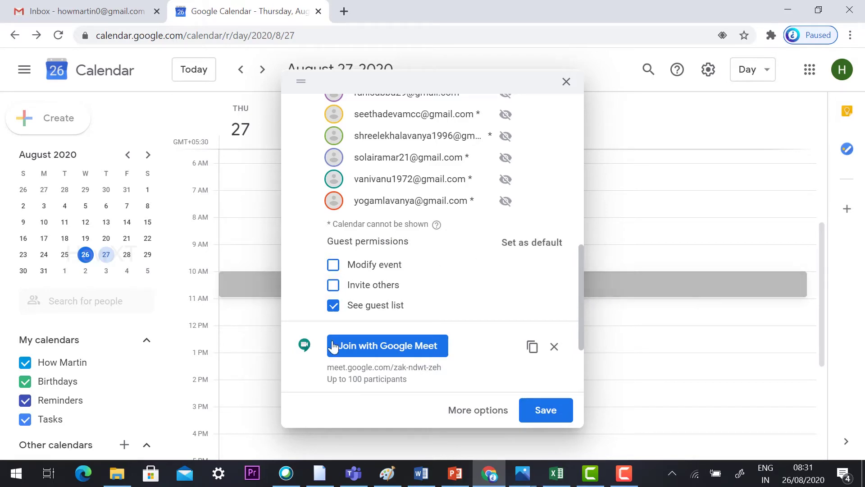
pyautogui.click(333, 309)
# Save the Operating System event and send invitation e-mails to all fifteen guests
pyautogui.scroll(10, 428, 282)
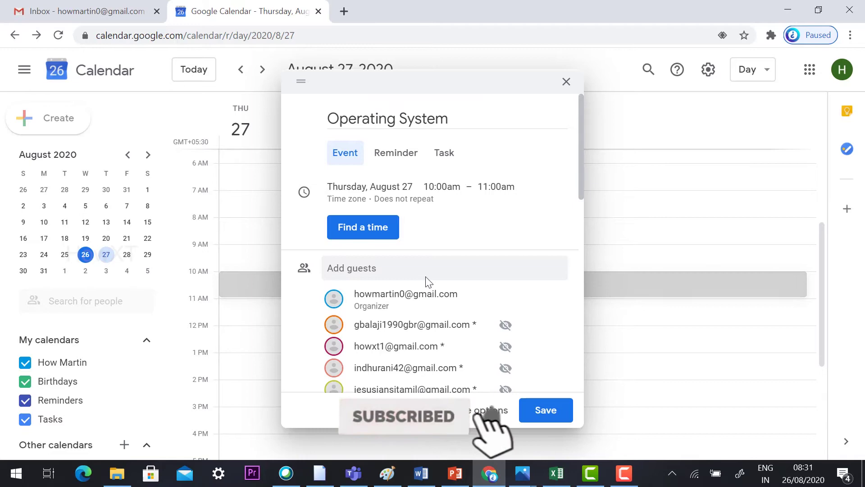
pyautogui.scroll(-10, 429, 281)
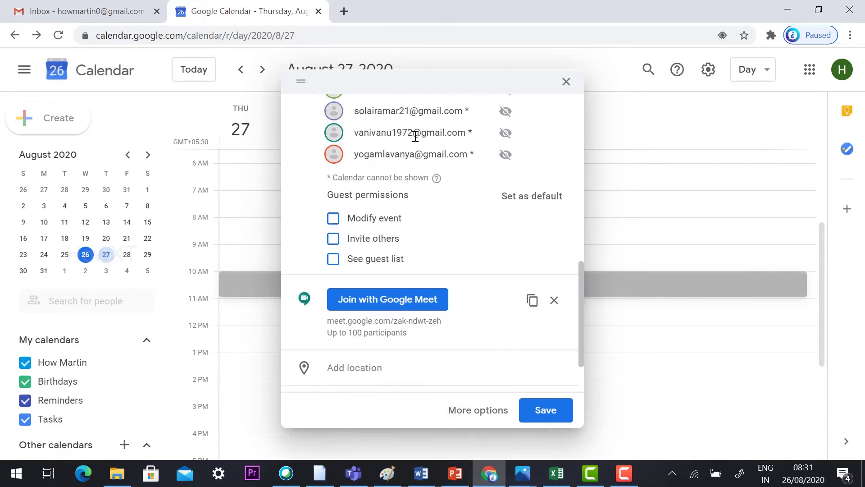
pyautogui.scroll(10, 453, 184)
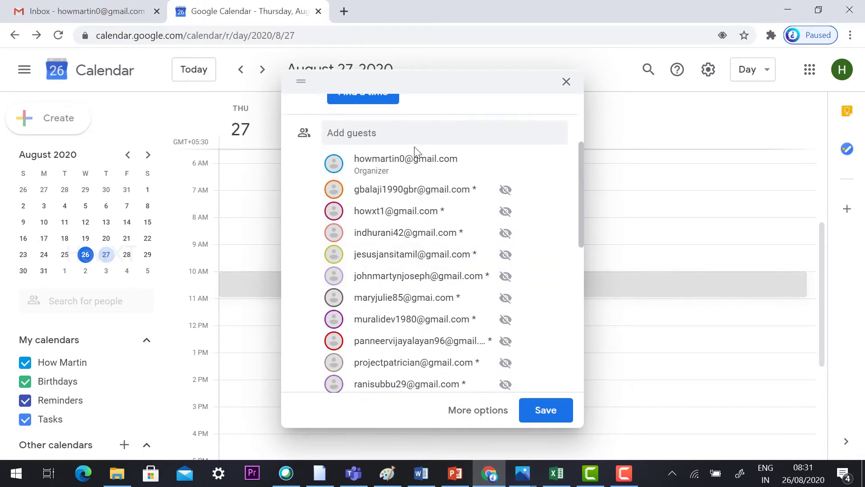
pyautogui.scroll(-10, 448, 307)
pyautogui.scroll(3, 378, 228)
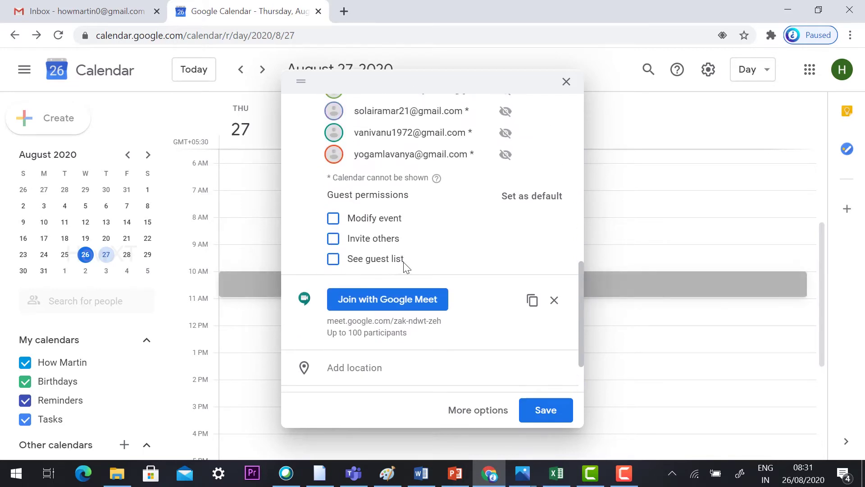
pyautogui.scroll(-3, 516, 260)
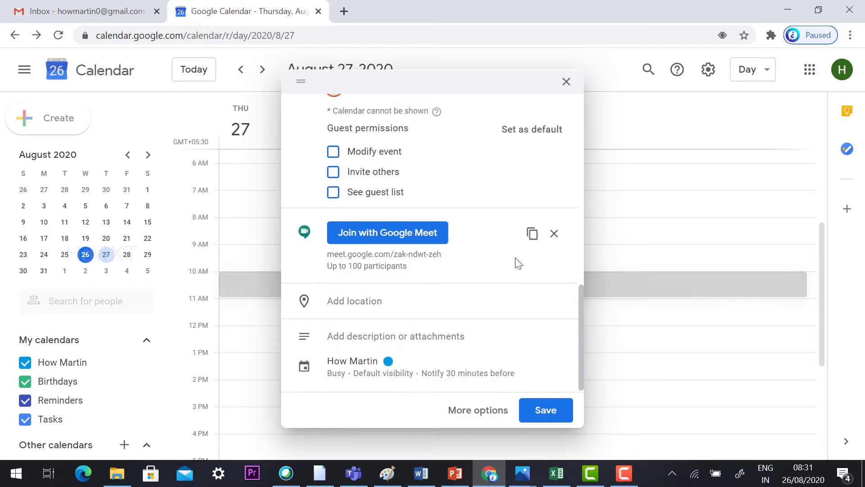
pyautogui.click(545, 410)
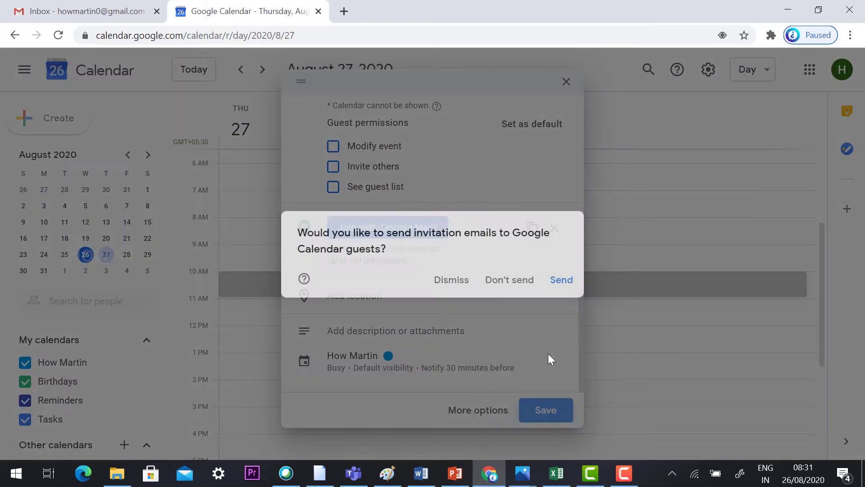
pyautogui.click(561, 280)
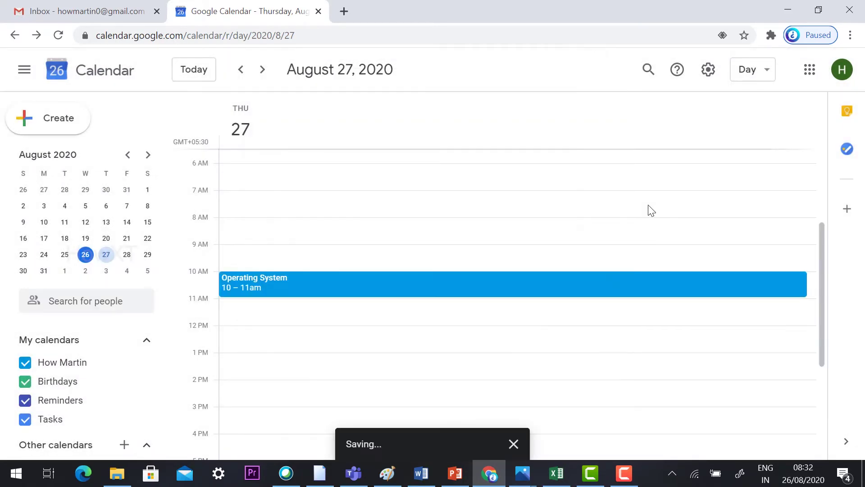
pyautogui.click(515, 445)
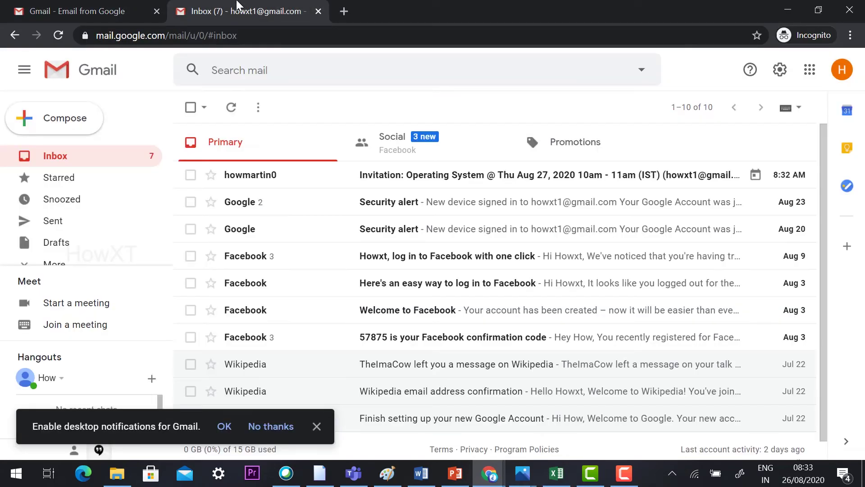
# Open the 'Invitation: Operating System' e-mail in the student's inbox and review its details
pyautogui.click(317, 427)
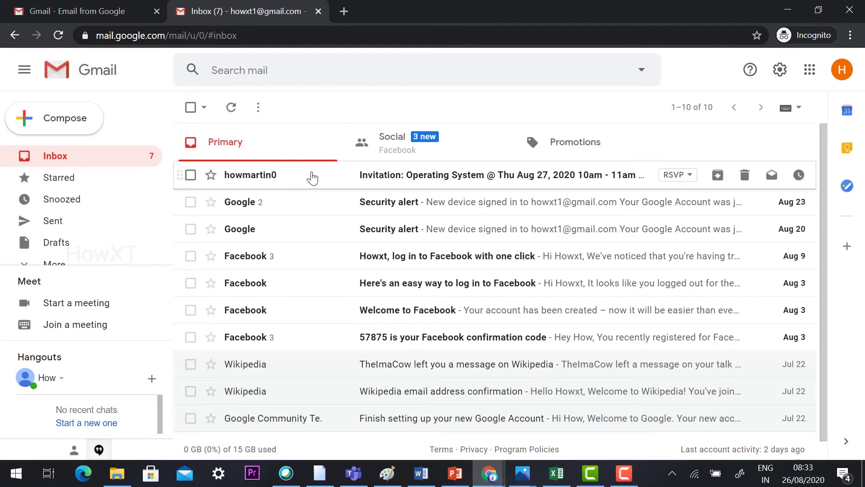
pyautogui.click(313, 178)
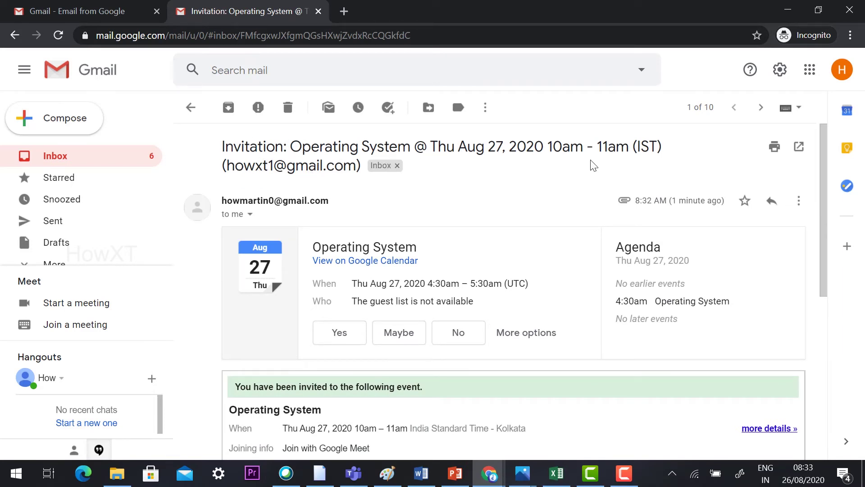
pyautogui.scroll(-5, 597, 163)
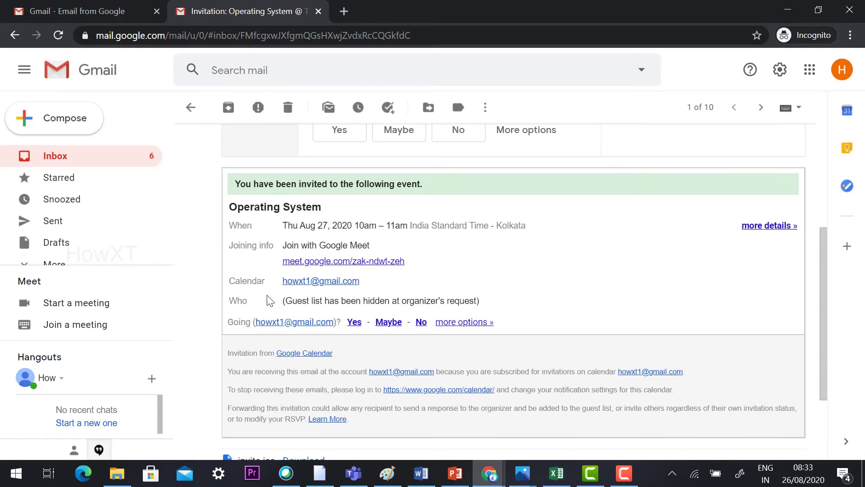
pyautogui.scroll(5, 386, 197)
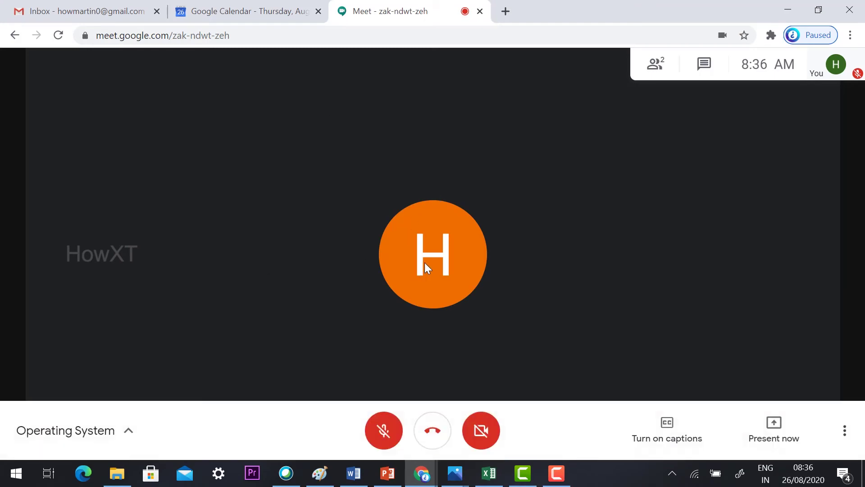
pyautogui.click(656, 65)
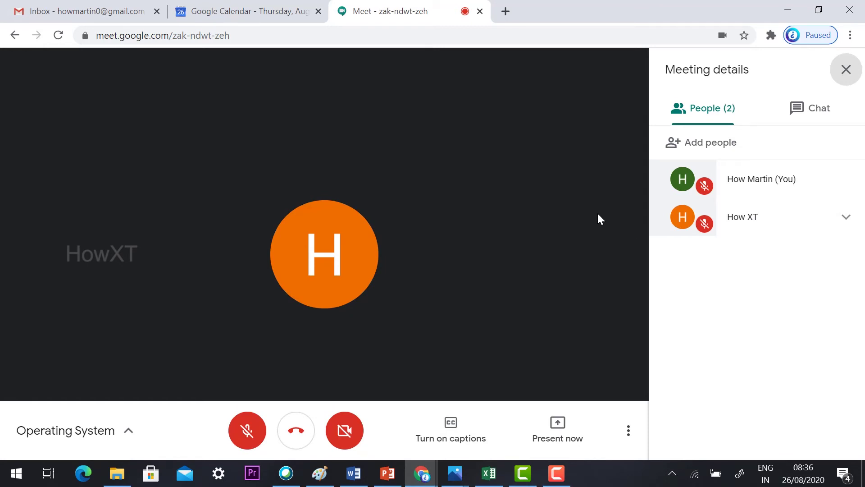
pyautogui.click(845, 70)
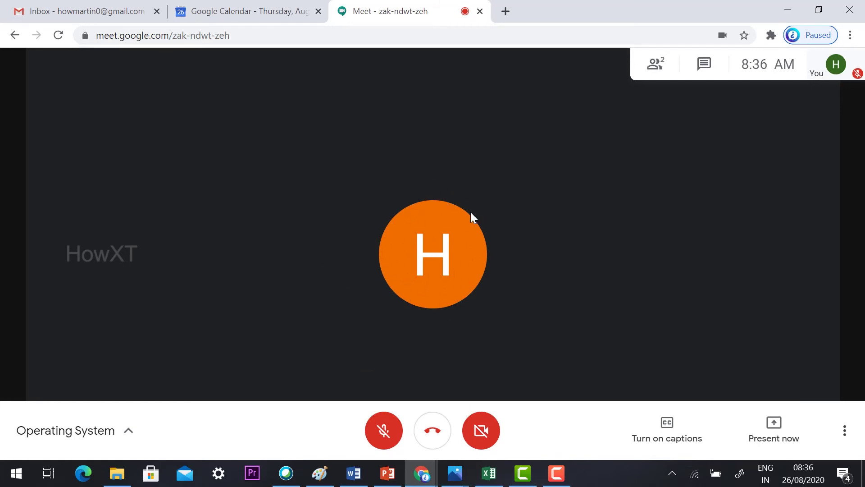
pyautogui.click(652, 71)
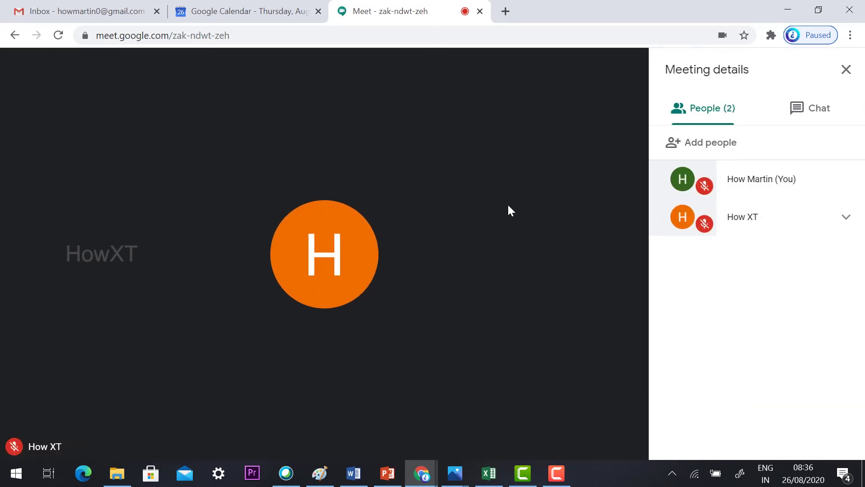
pyautogui.click(846, 69)
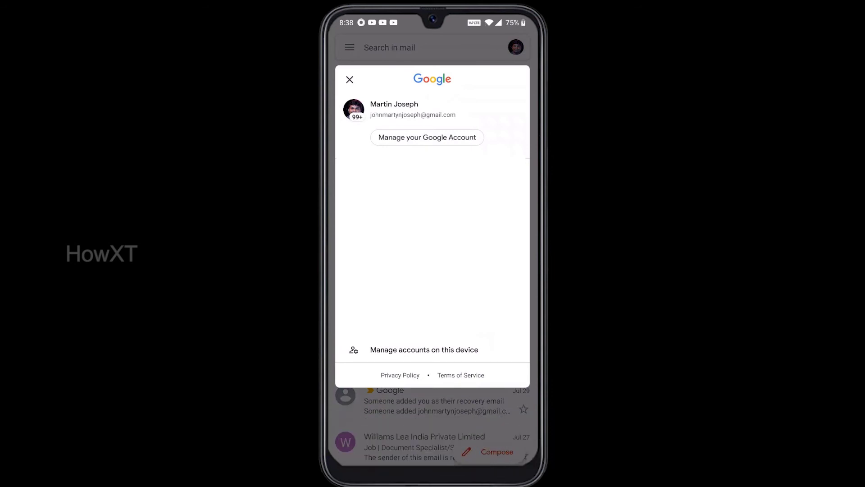
# From Manage your Google Account, enter a new last name in the profile Name and save it
pyautogui.click(427, 137)
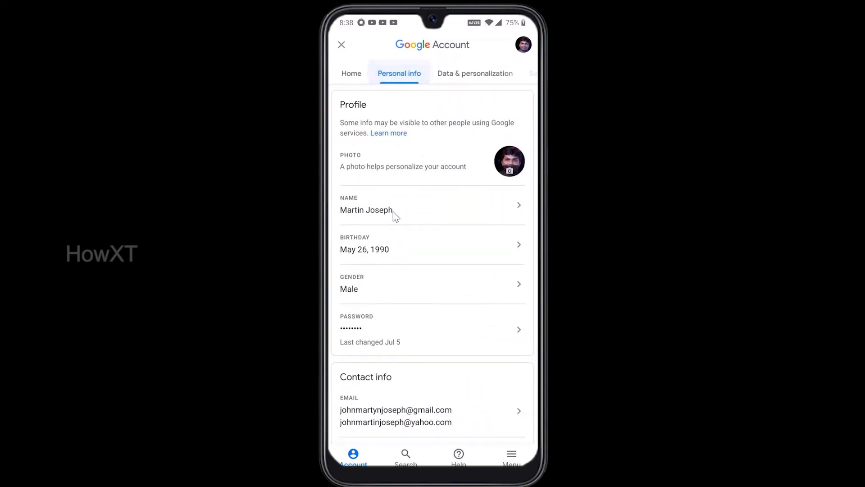
pyautogui.click(394, 216)
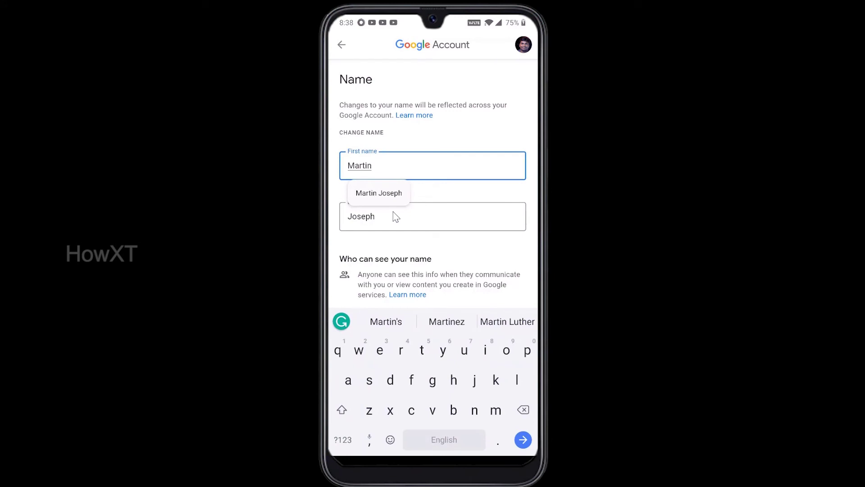
pyautogui.click(395, 217)
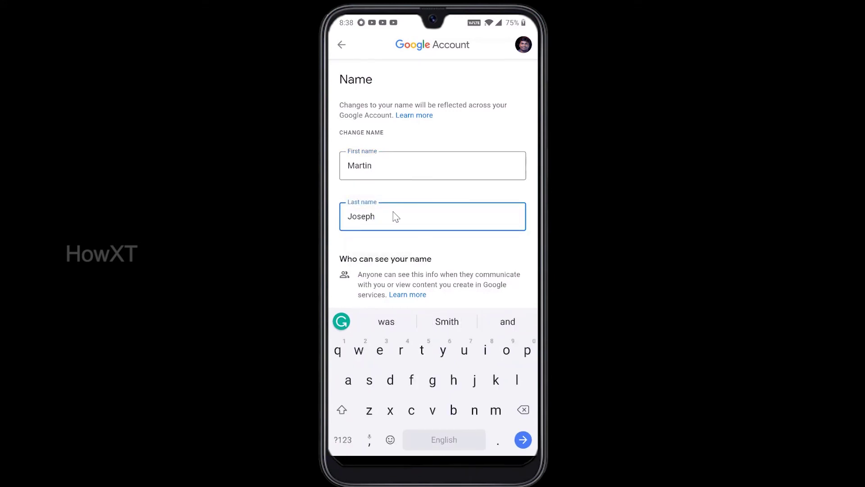
pyautogui.write('D')
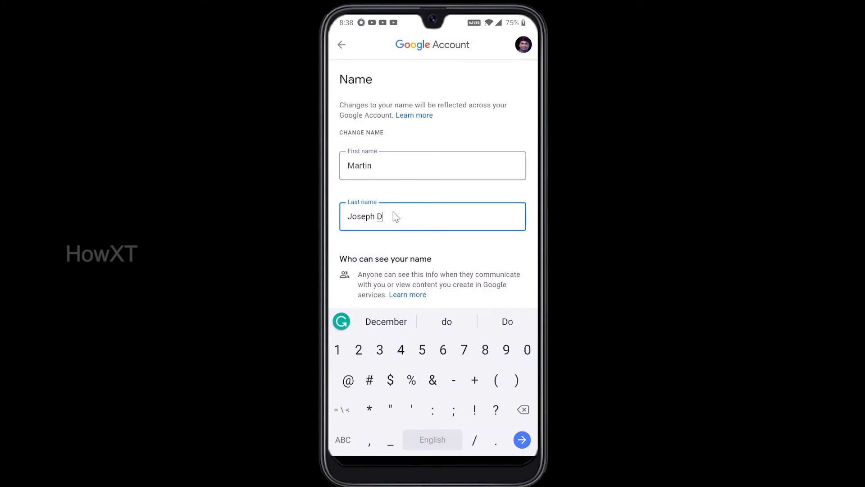
pyautogui.write('1234')
pyautogui.press('Return')
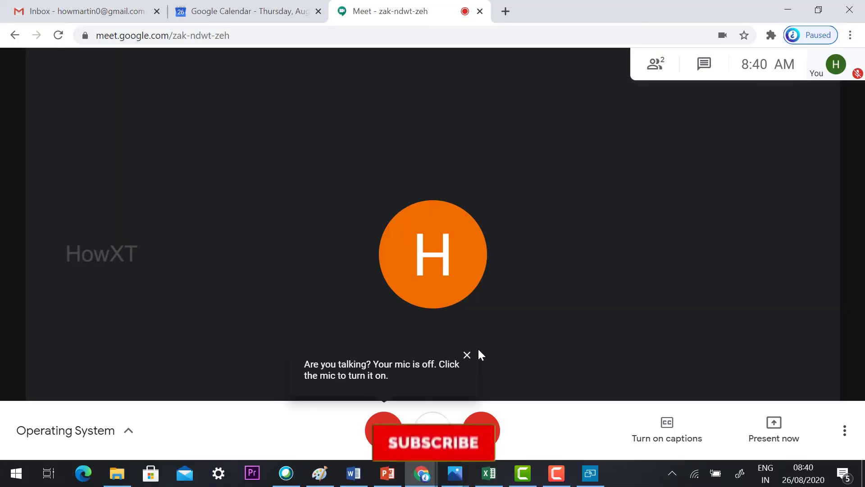
pyautogui.click(650, 74)
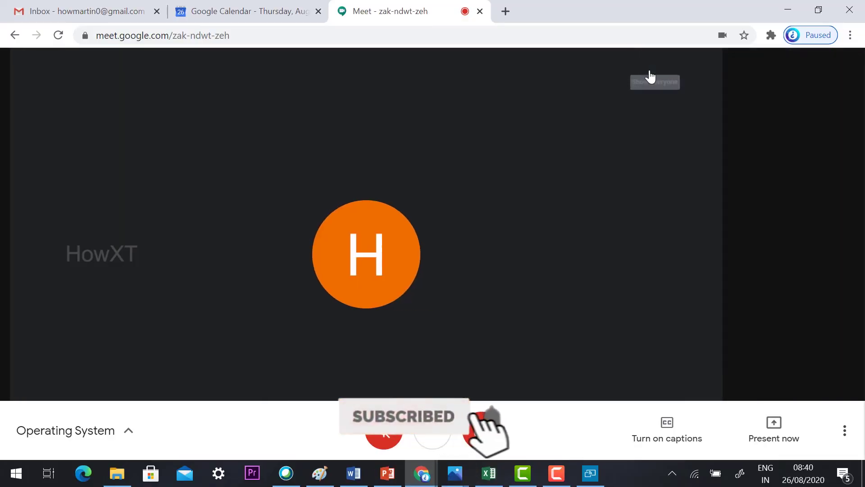
pyautogui.click(846, 69)
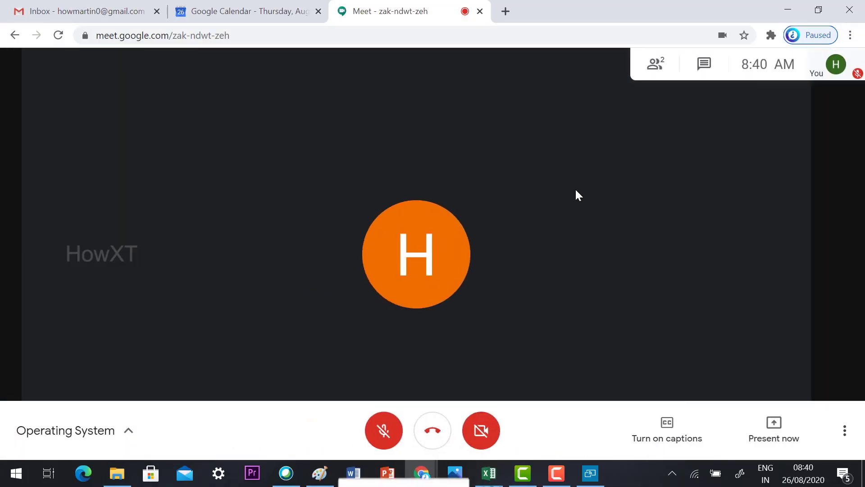